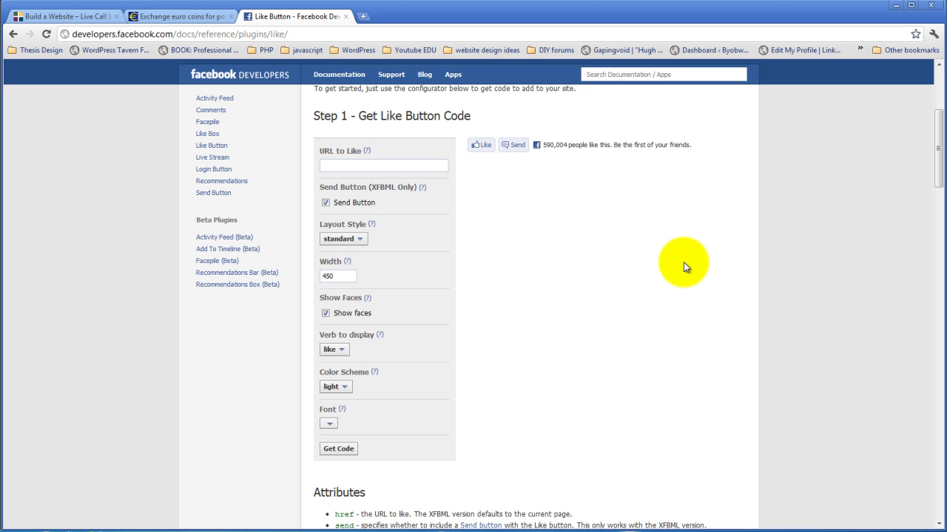
Close the Facebook developers and euro coin exchange tabs in Chrome.
click(346, 16)
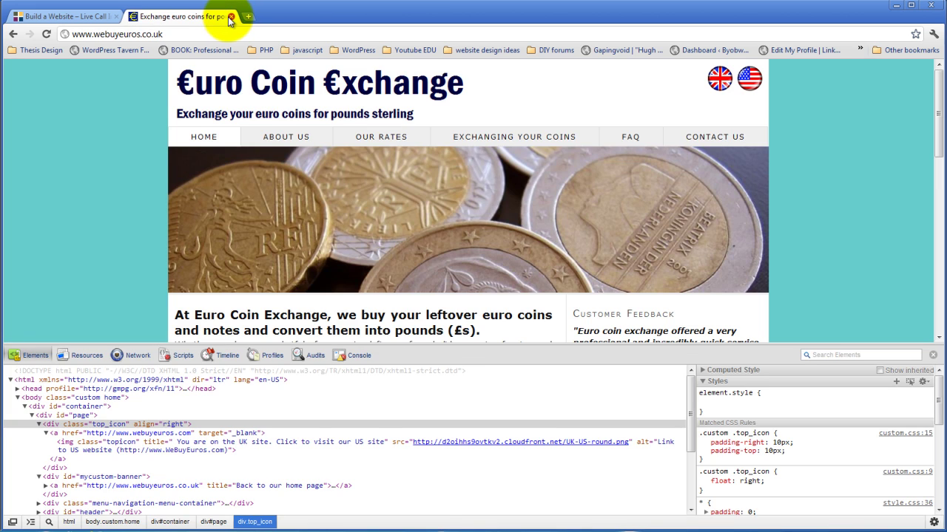
click(231, 16)
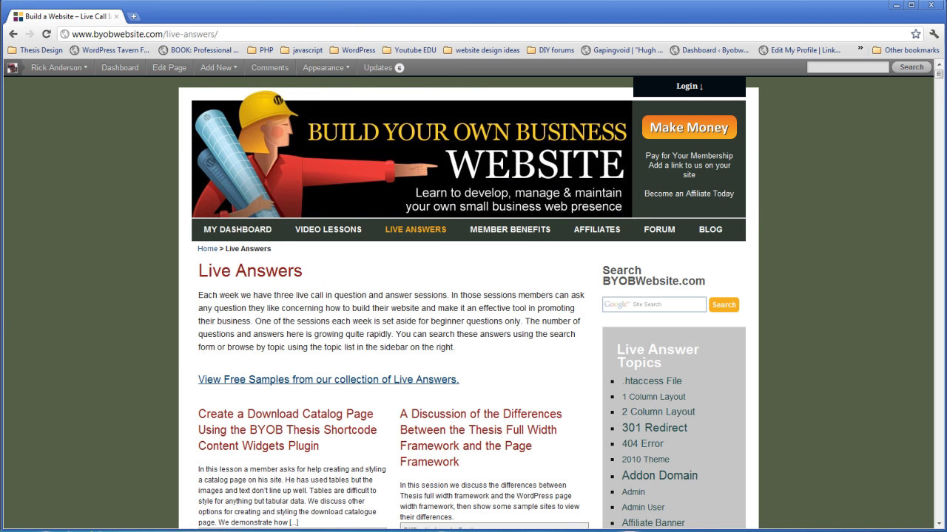
In a new tab, load the headerhorizontalwidgets site and go to its /wp-admin dashboard.
click(134, 17)
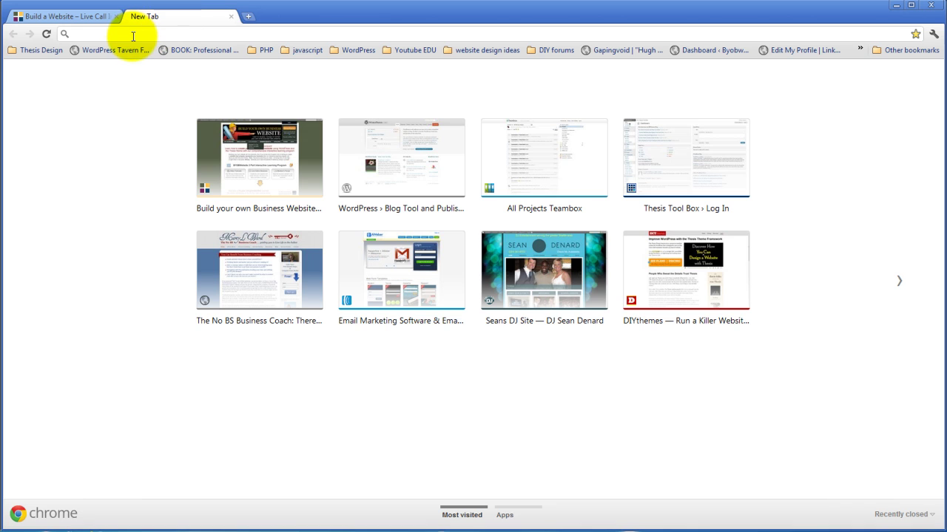
text(he)
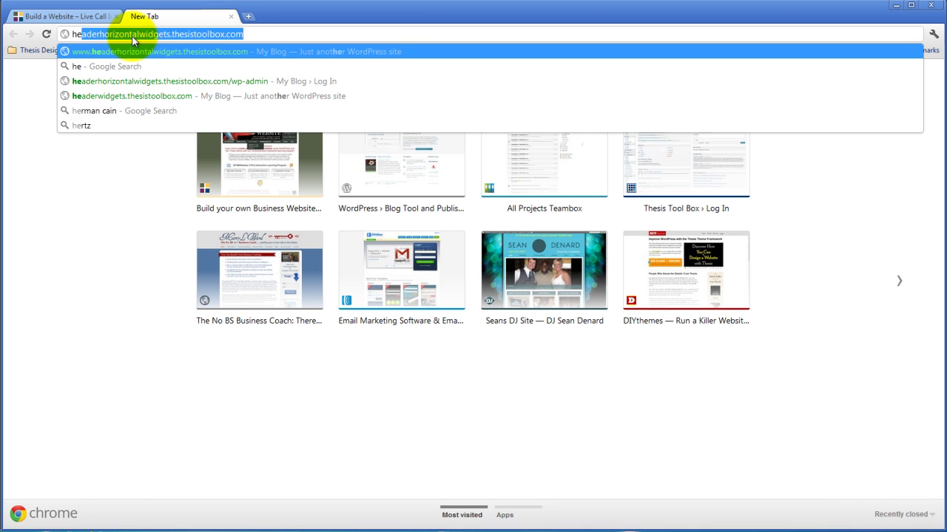
key(Return)
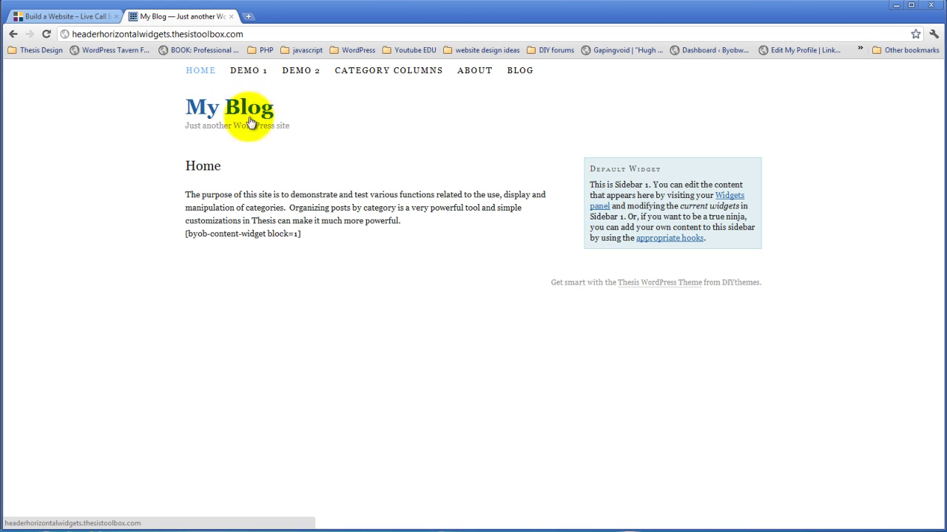
click(262, 34)
double_click(264, 34)
click(264, 34)
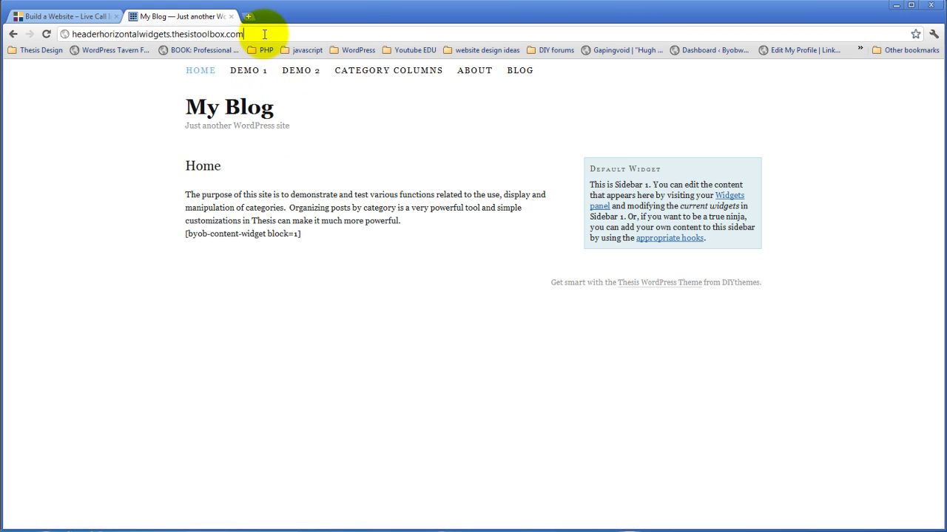
text(/wp-admin)
key(Return)
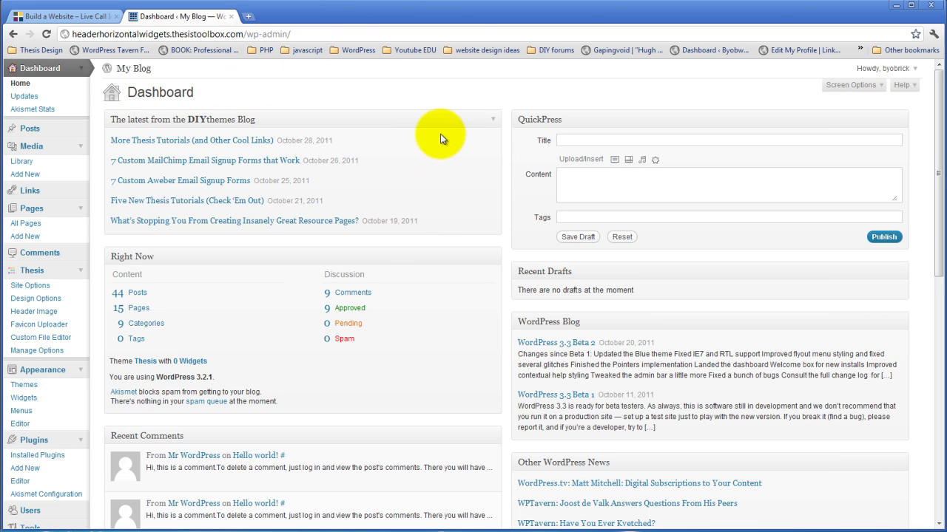
Open the My Blog front page in its own new tab.
right_click(144, 69)
click(181, 77)
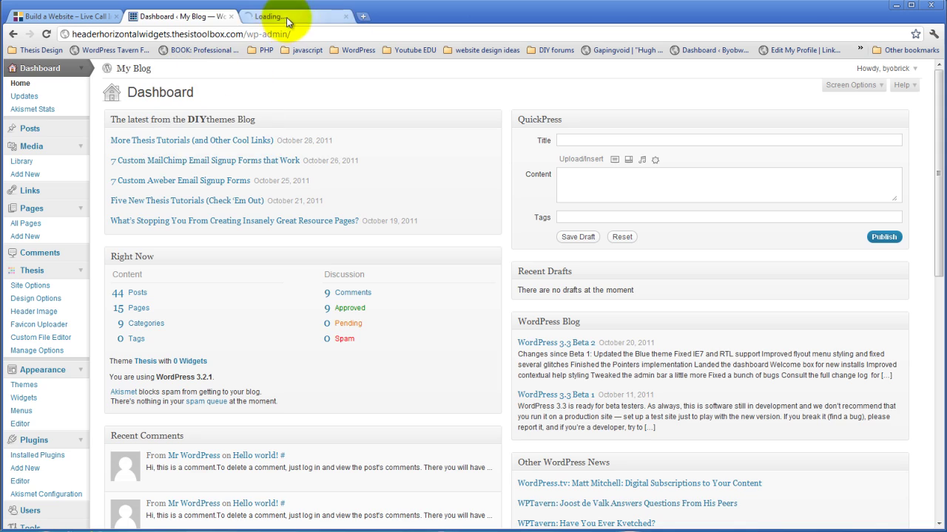
click(285, 16)
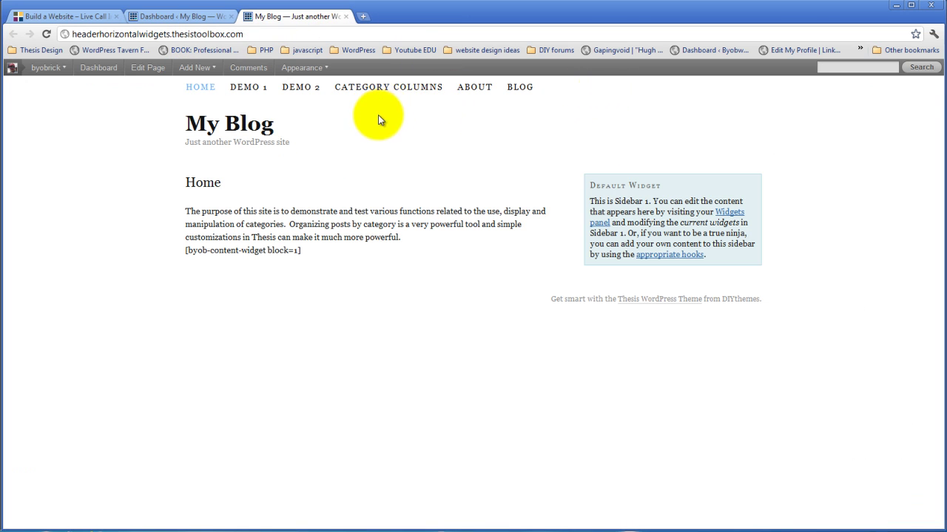
mouse_move(194, 67)
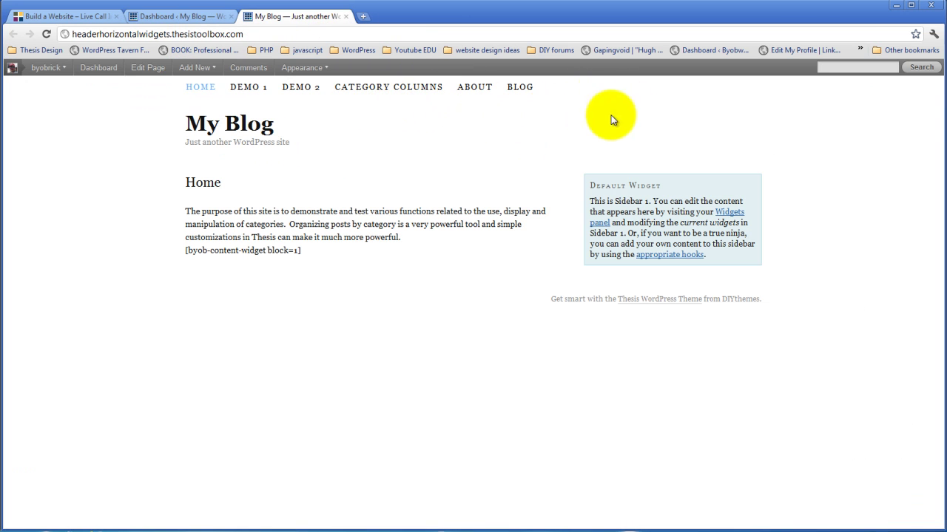
Activate BYOB Thesis Simple Header Widgets under Installed Plugins, then reload the blog front page.
click(175, 17)
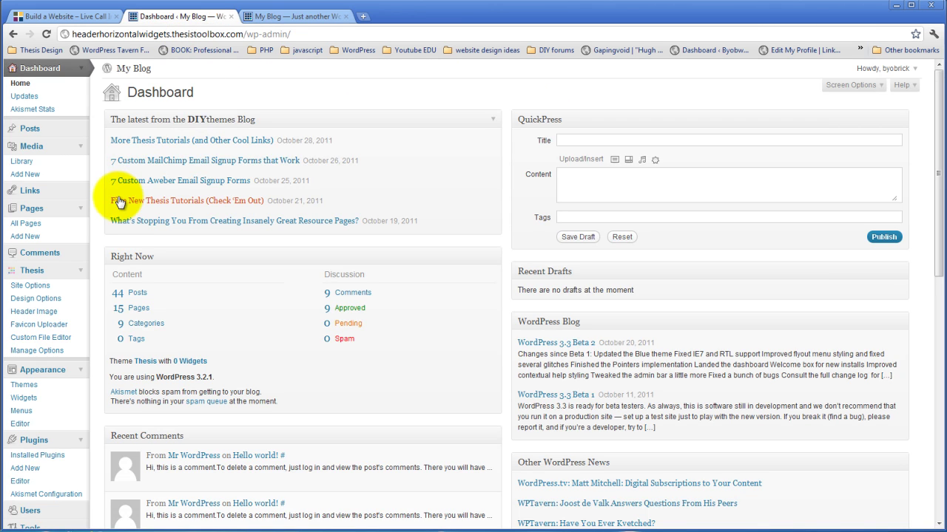
scroll(94, 209, down, 5)
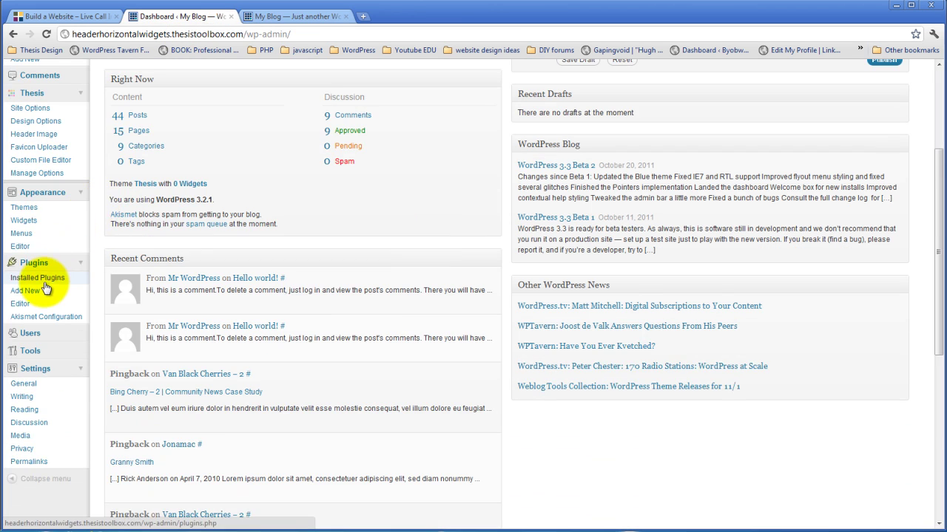
click(45, 337)
click(137, 231)
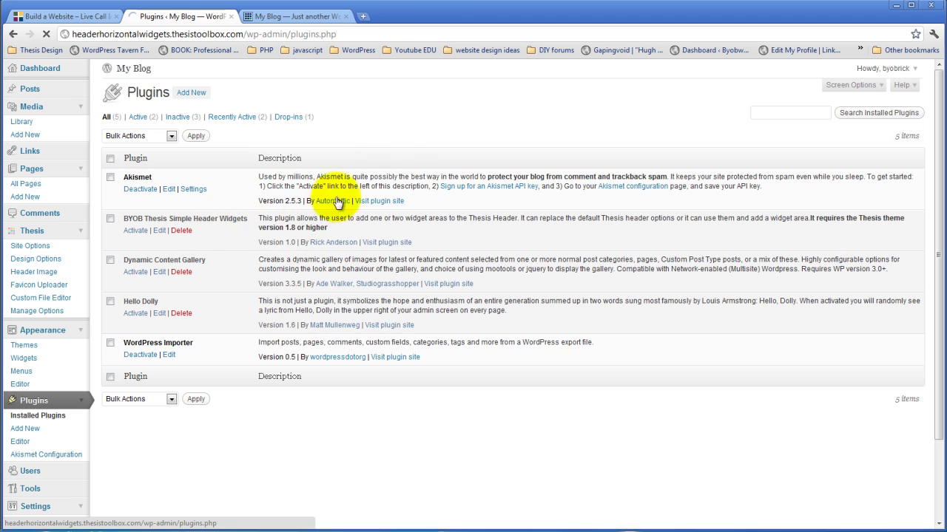
click(306, 15)
click(46, 34)
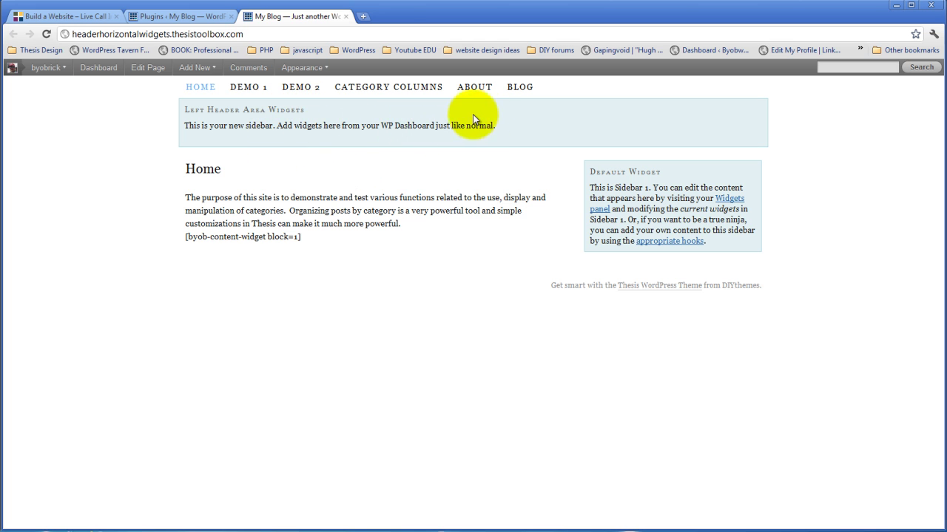
Open Appearance > Widgets and inspect the new Left Header Area Widgets area, checking the front page.
click(184, 17)
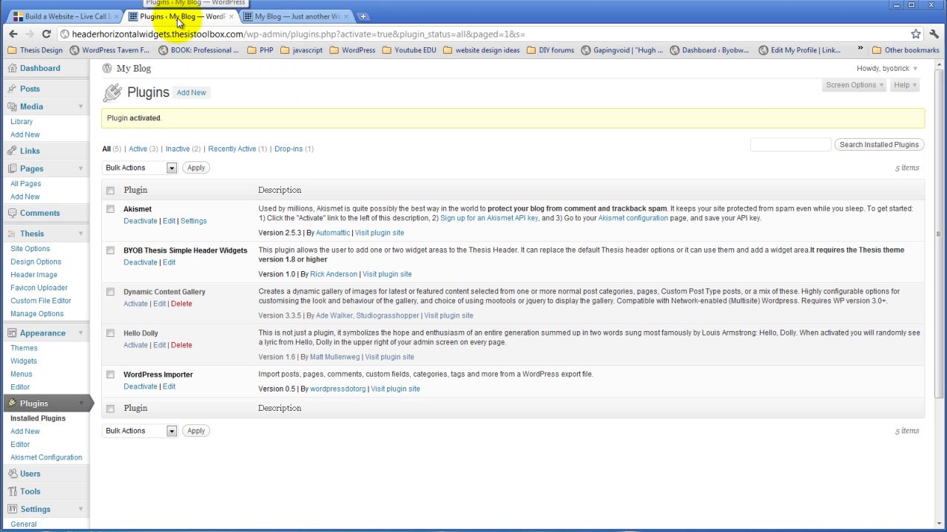
click(34, 365)
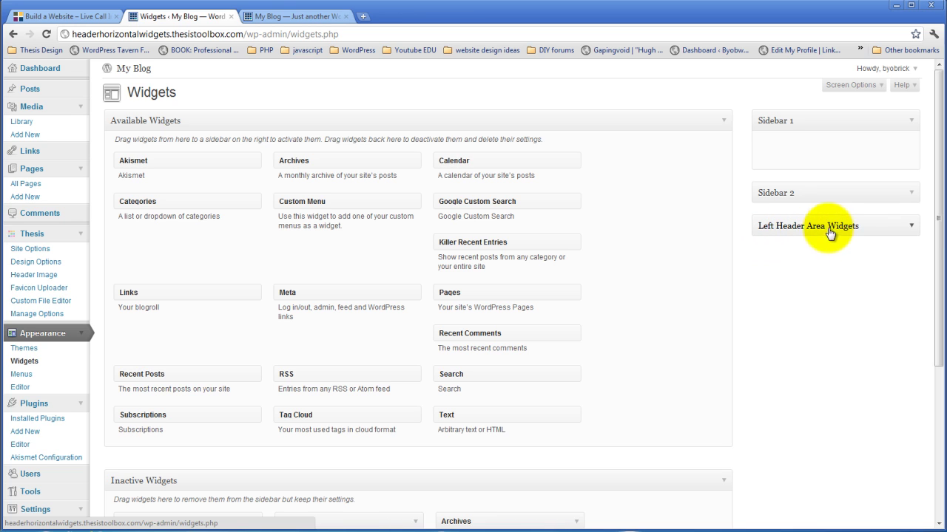
click(911, 229)
click(910, 229)
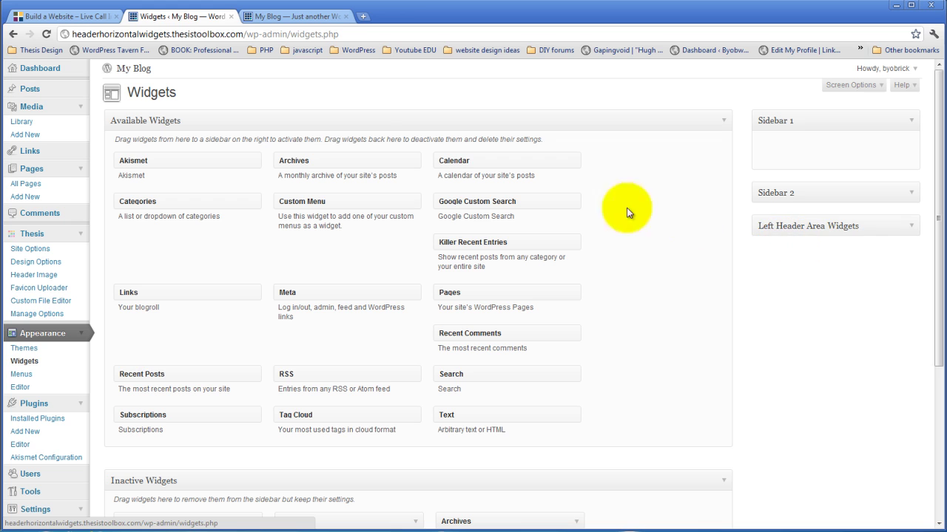
click(307, 17)
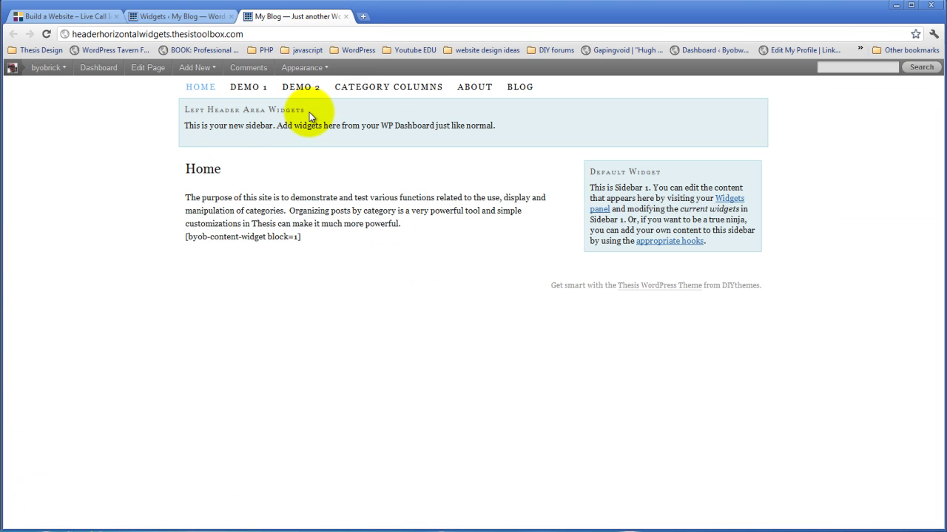
click(188, 16)
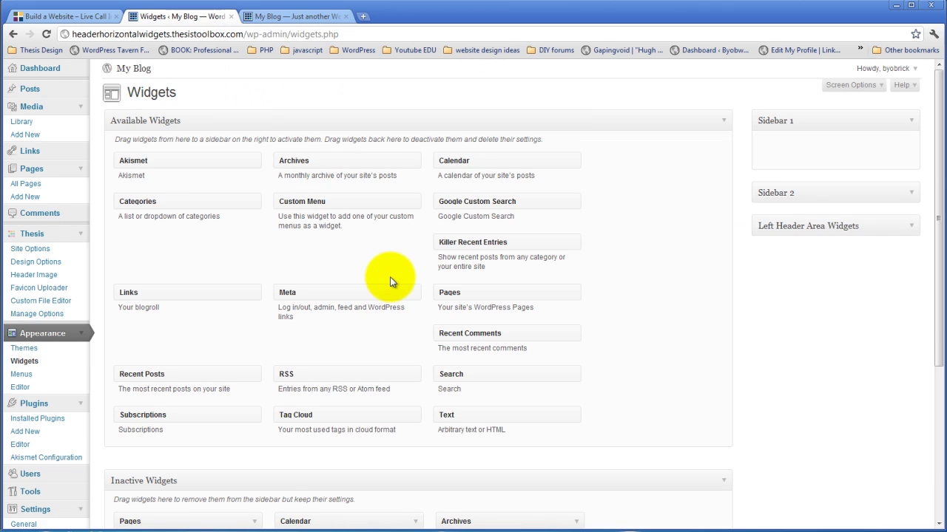
scroll(392, 282, down, 3)
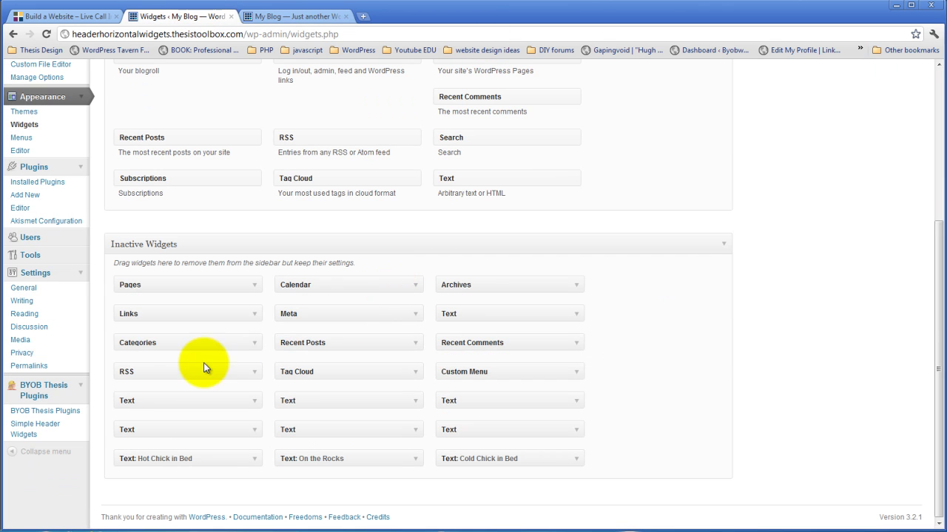
Open BYOB Thesis Plugins > Simple Header Widgets from the admin sidebar.
click(47, 431)
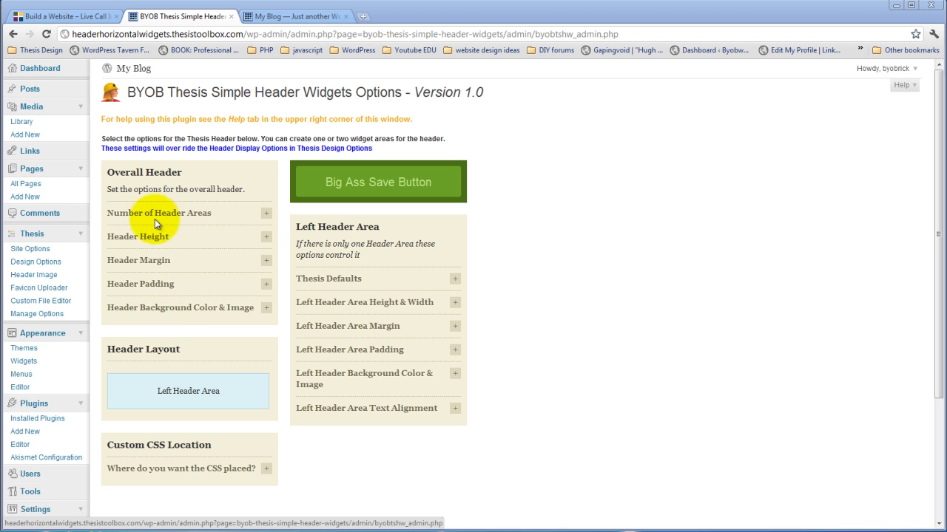
Set Number of Header Areas to Two Areas and save with the Big Ass Save Button.
click(266, 213)
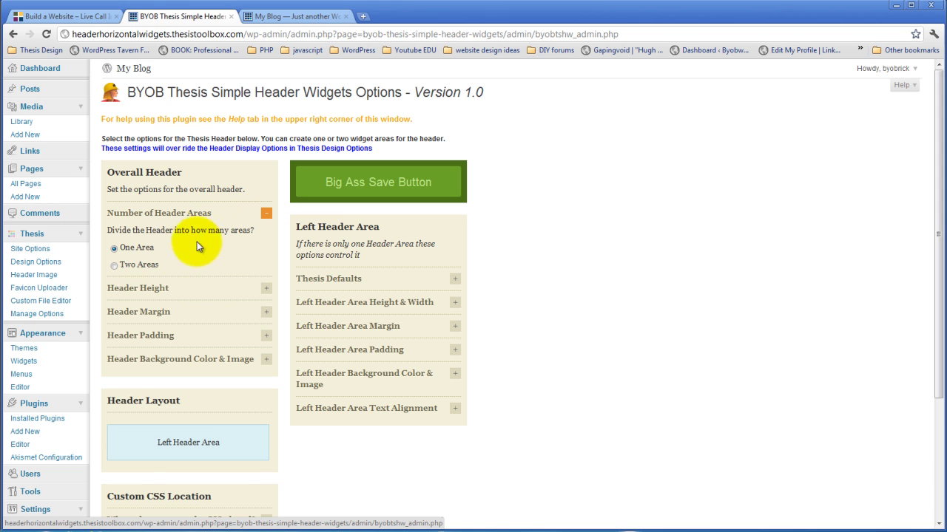
click(114, 266)
click(370, 193)
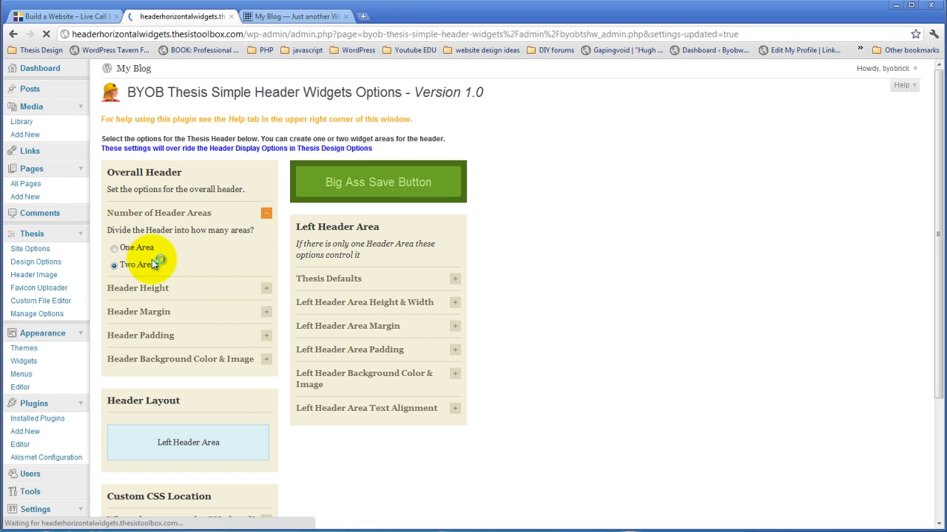
scroll(213, 275, down, 2)
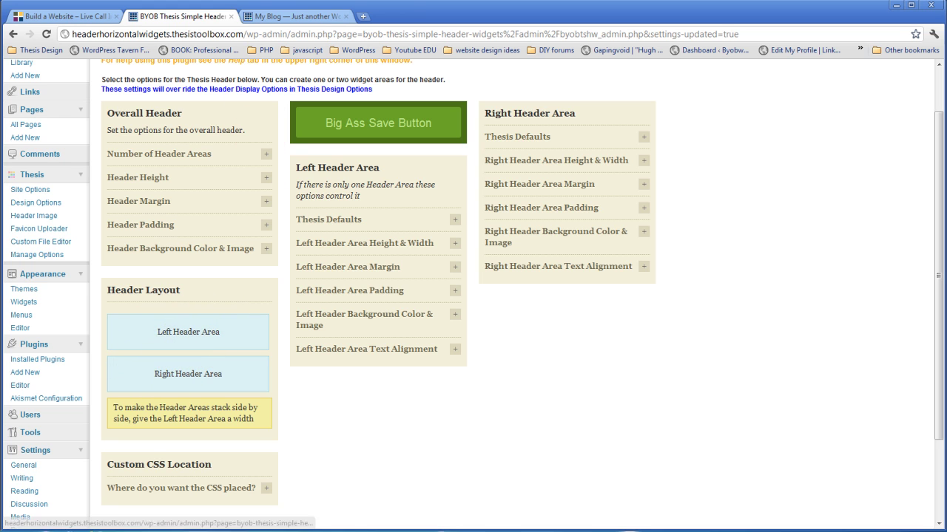
click(312, 15)
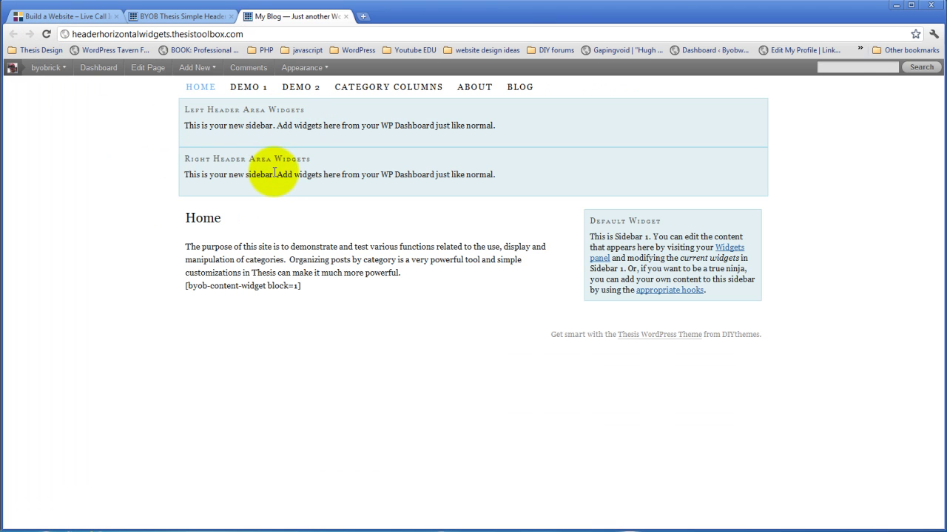
click(178, 16)
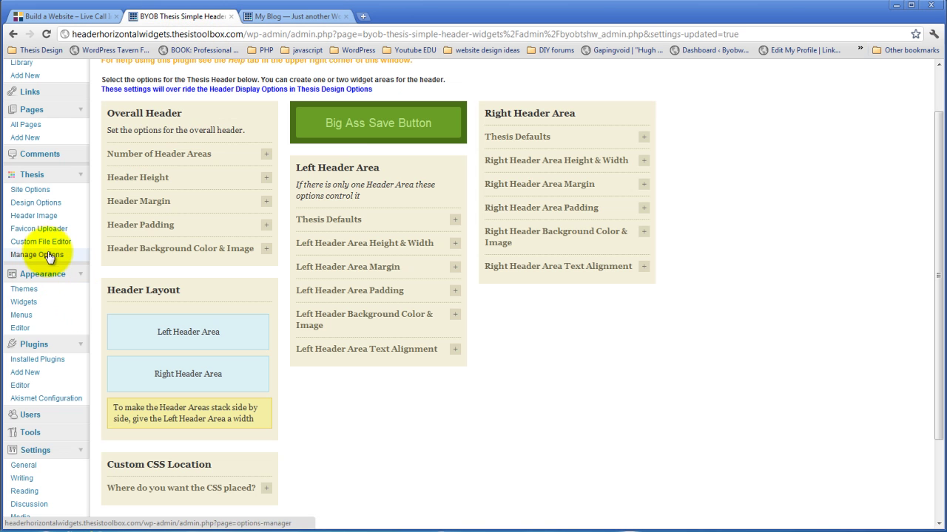
click(25, 303)
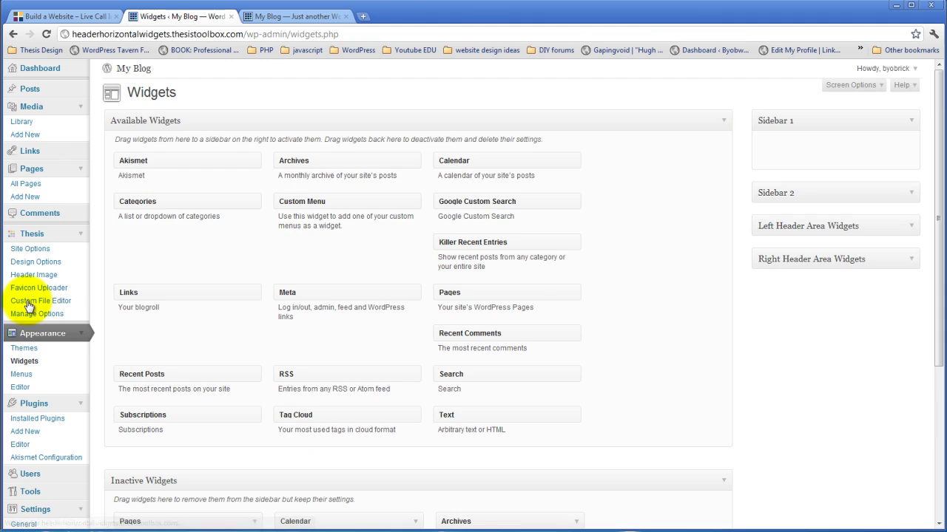
click(911, 229)
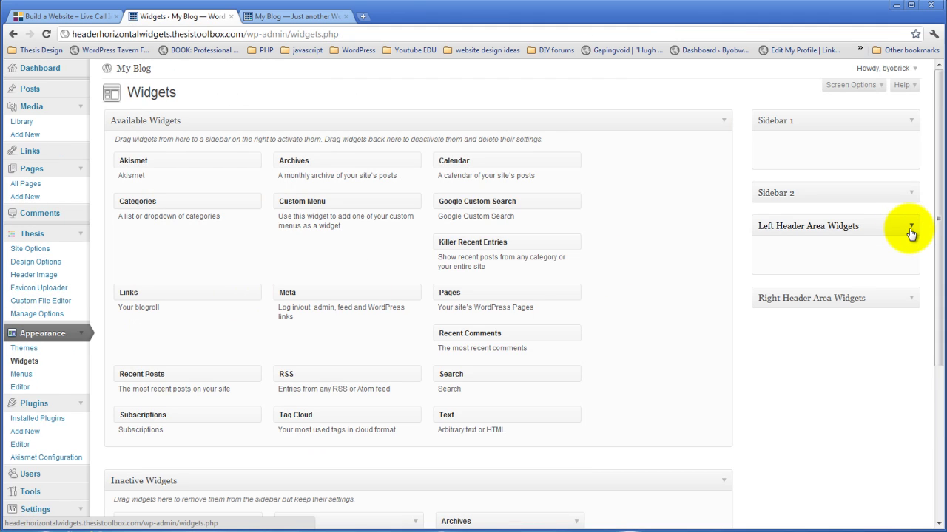
click(911, 232)
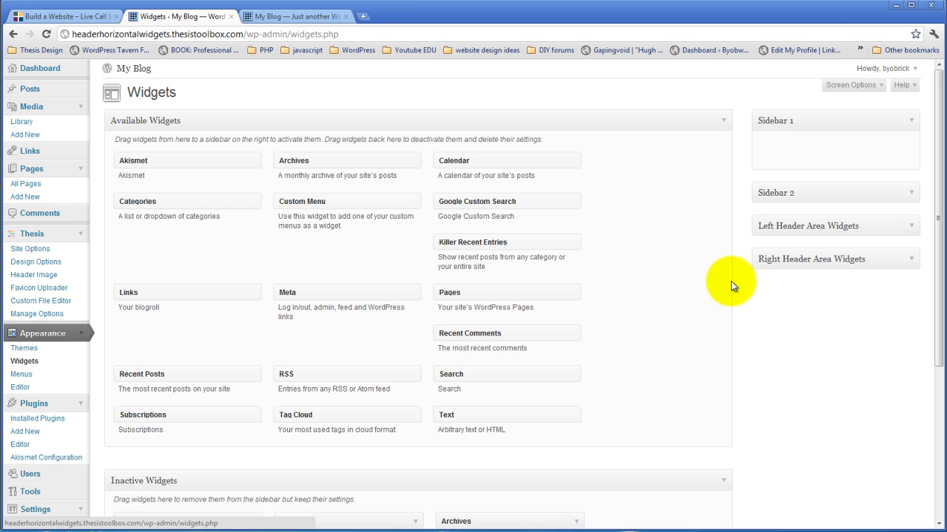
scroll(264, 285, down, 3)
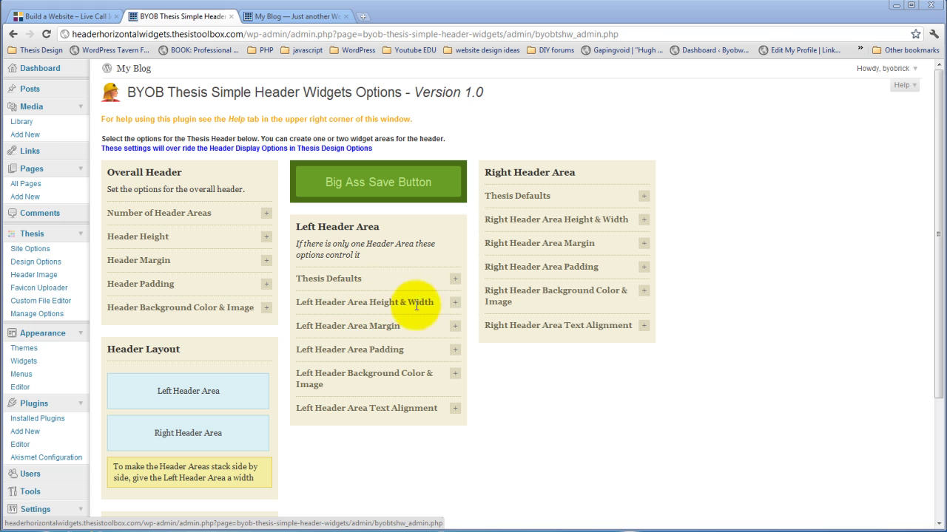
Enter 300 as the Left Header Area height and save.
click(454, 302)
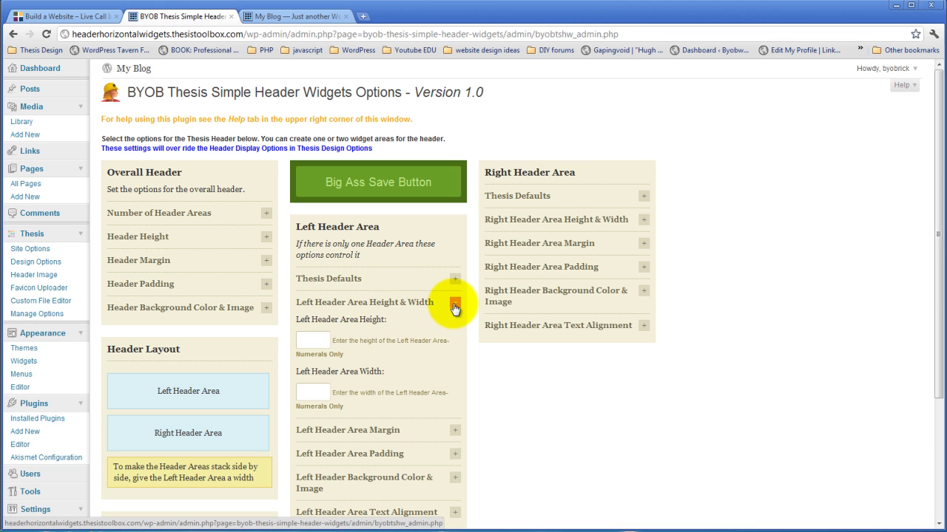
click(306, 340)
text(300)
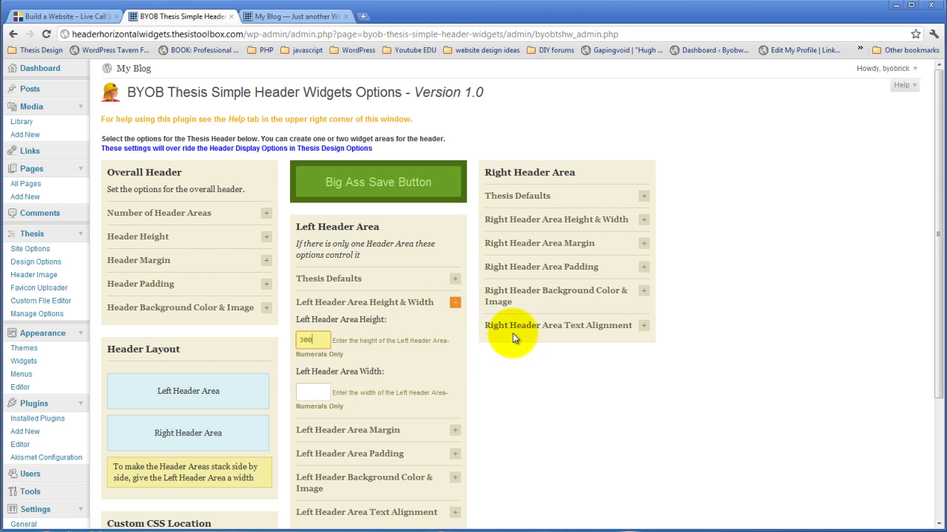
click(394, 198)
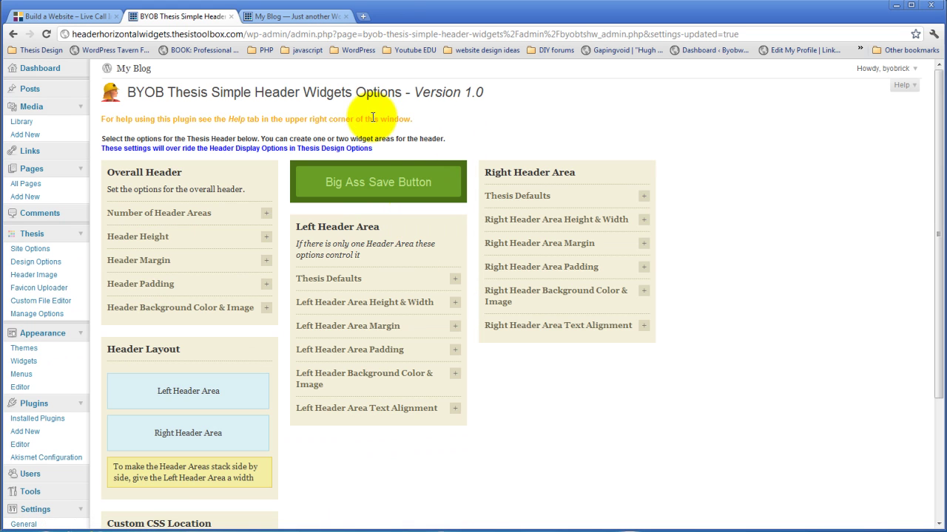
Clear the Left Header Area height, set its width to 300, and save.
click(455, 303)
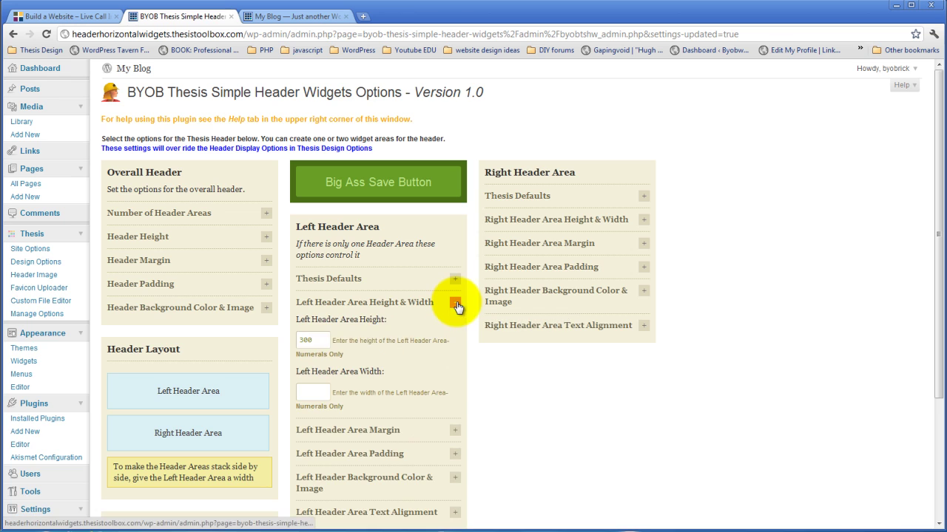
double_click(313, 341)
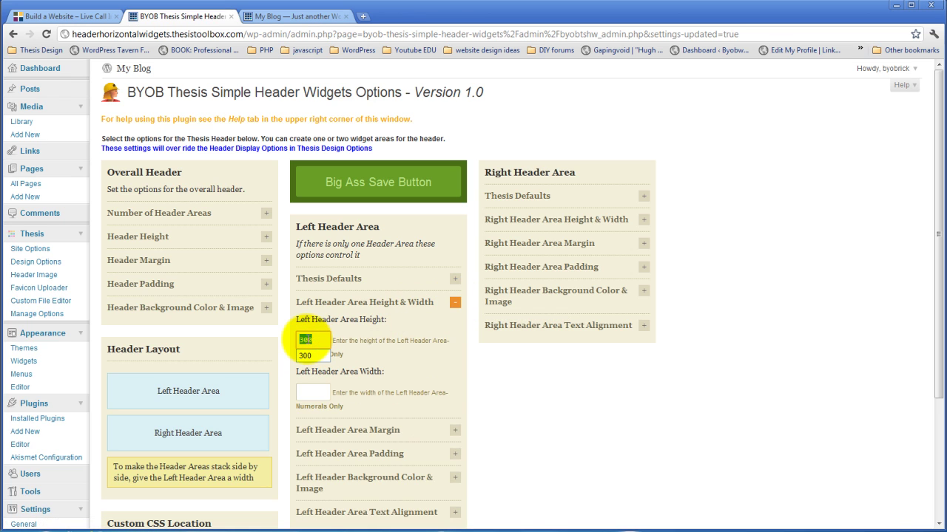
key(BackSpace)
click(323, 391)
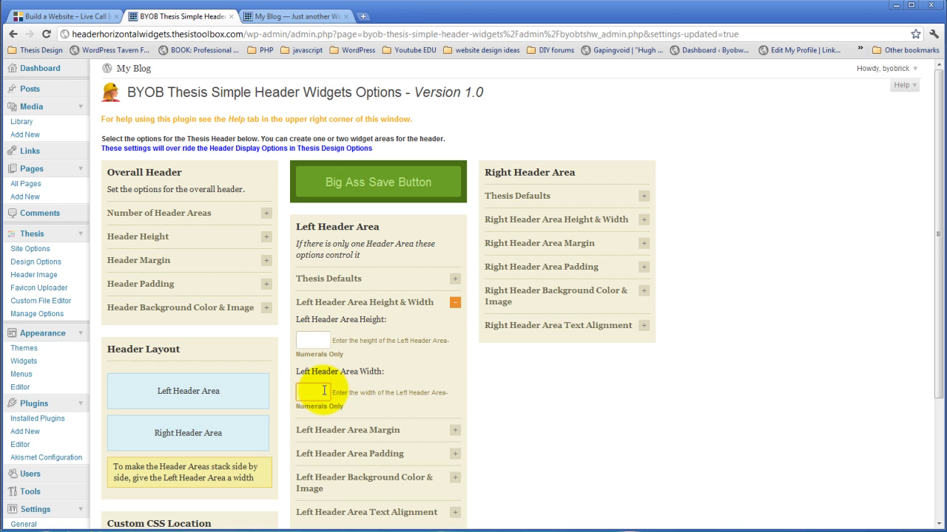
text(300)
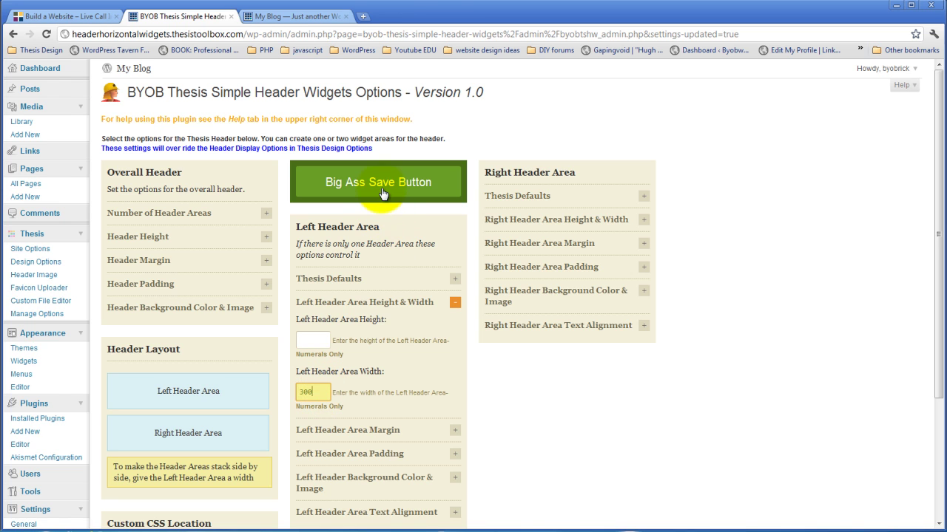
click(414, 183)
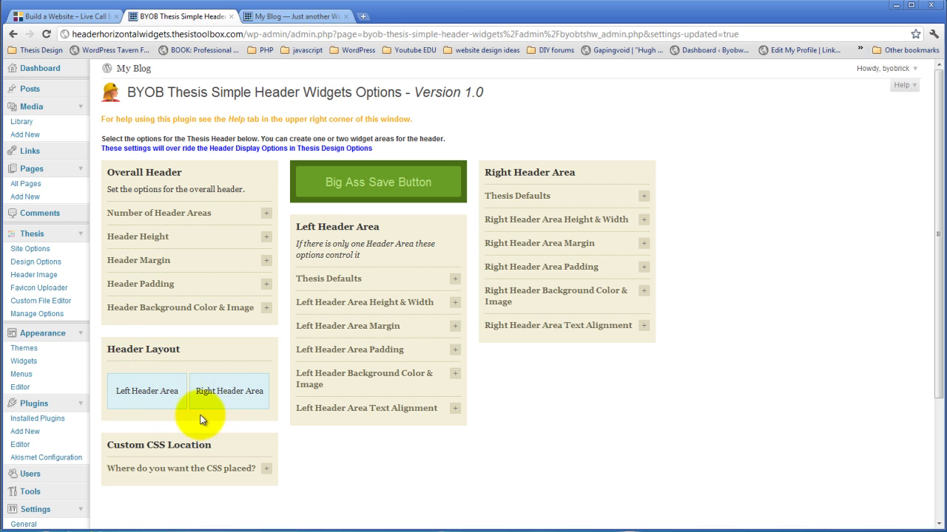
Reload the My Blog front page to check the side-by-side header, then return to the options tab.
click(318, 16)
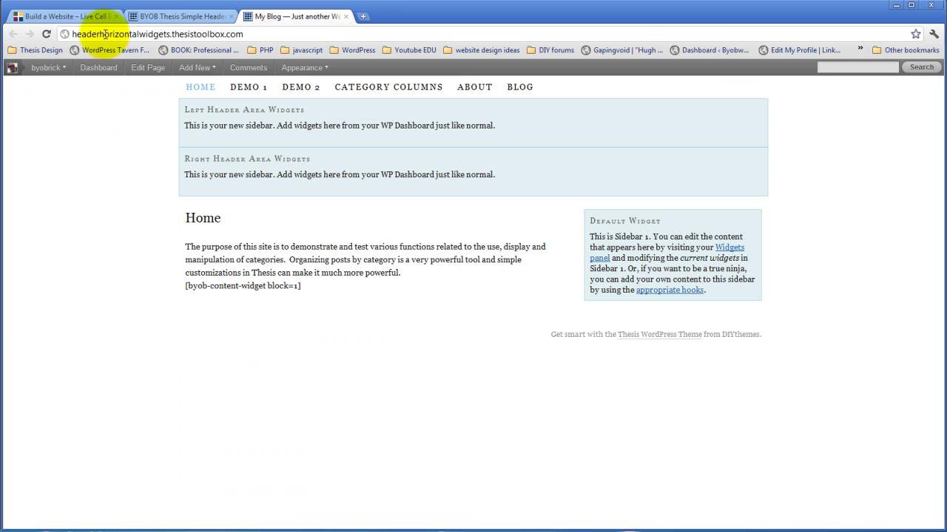
click(46, 34)
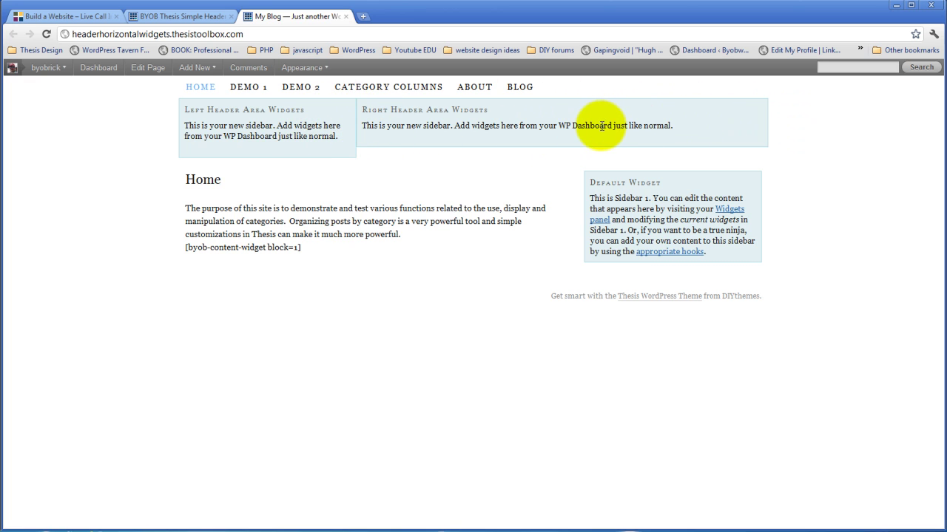
click(181, 16)
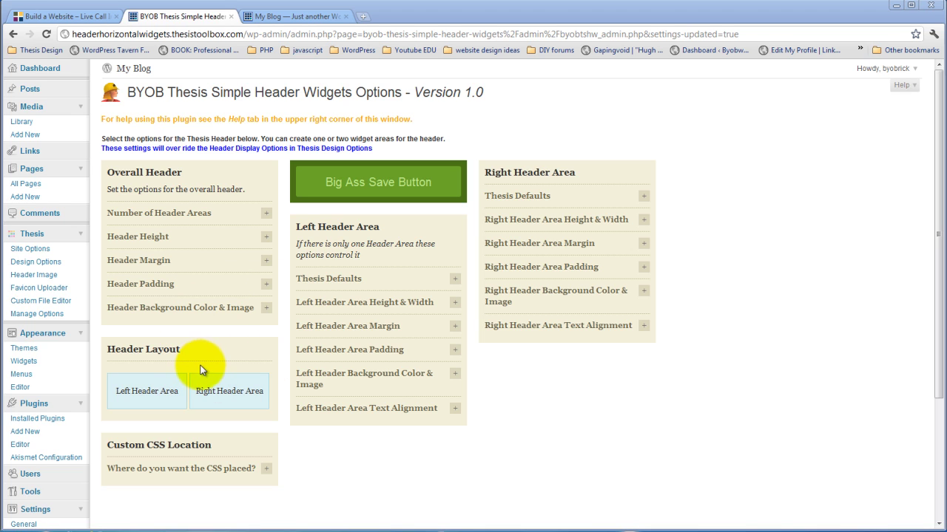
Delete the 300 Left Header Area width value and save with no width.
click(454, 302)
double_click(310, 384)
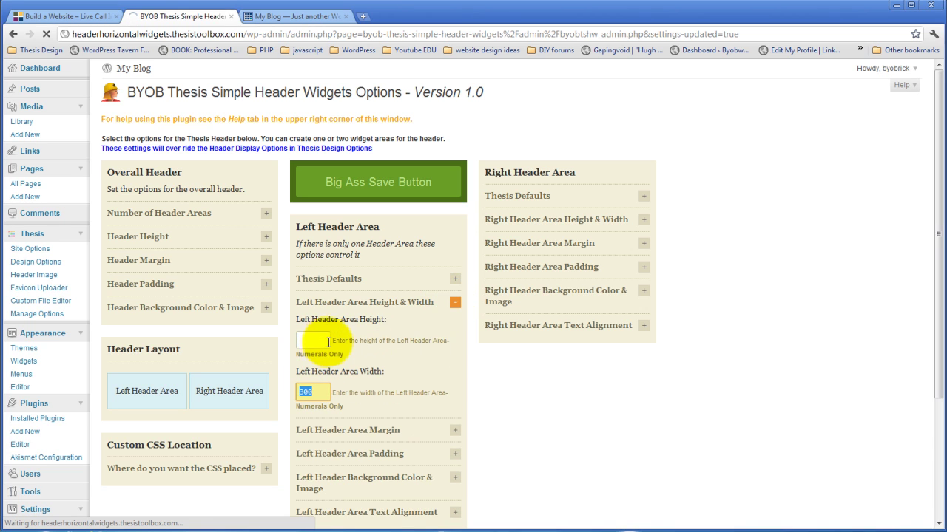
key(BackSpace)
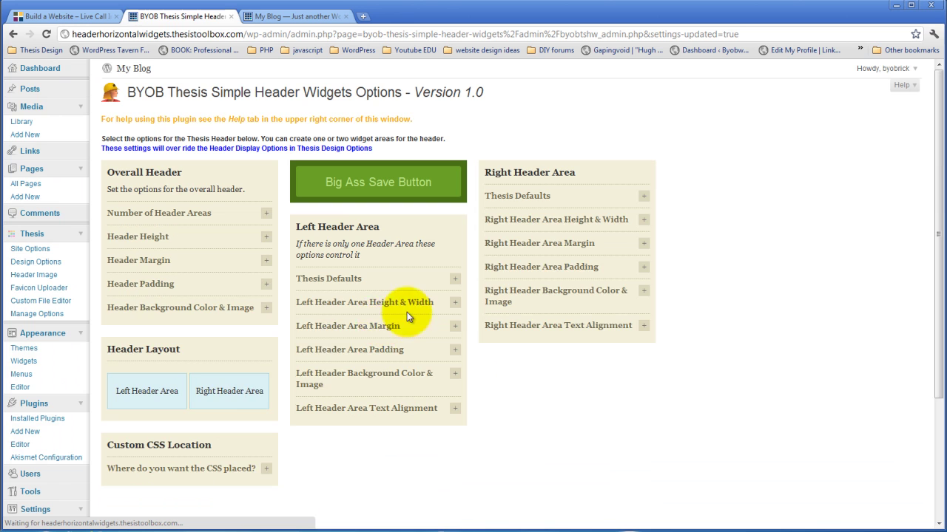
click(455, 301)
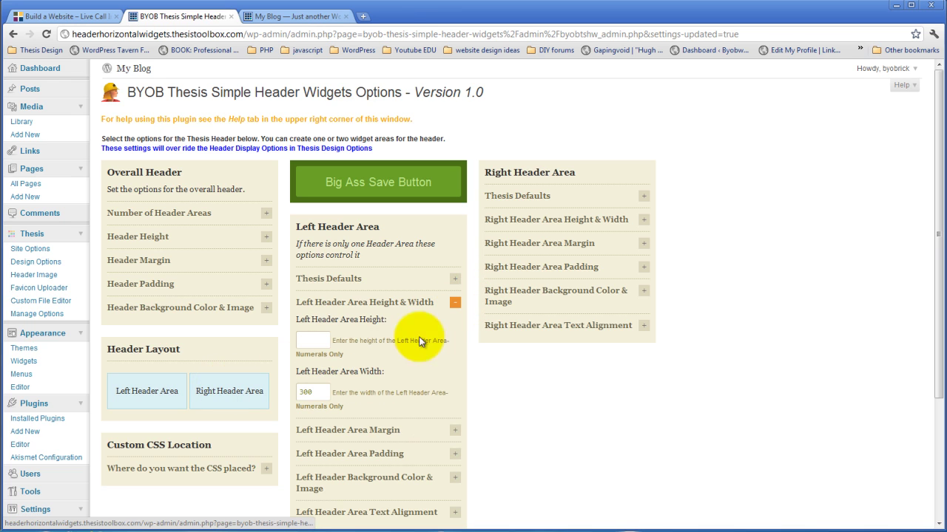
double_click(305, 390)
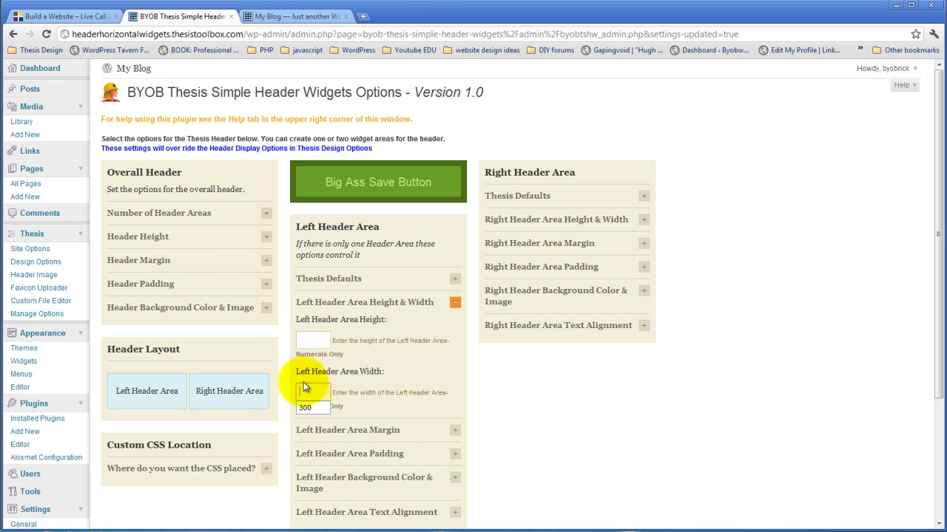
click(414, 183)
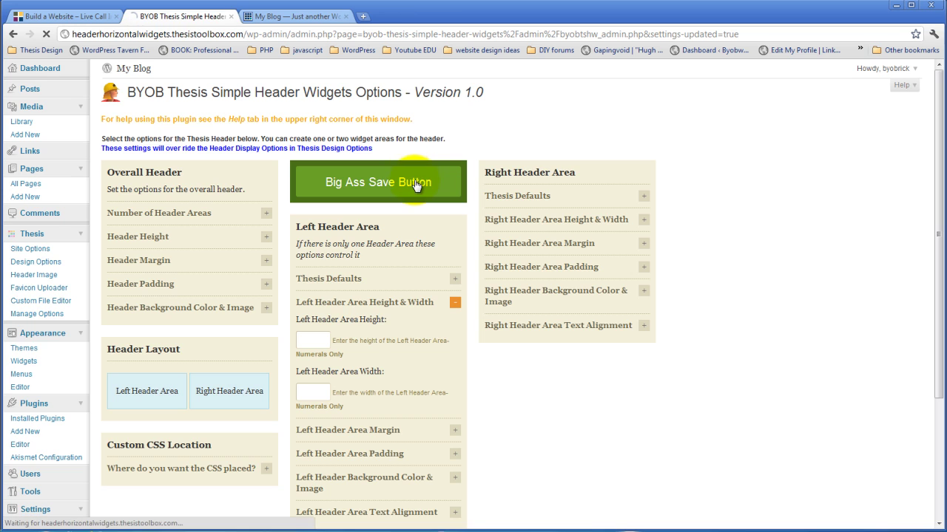